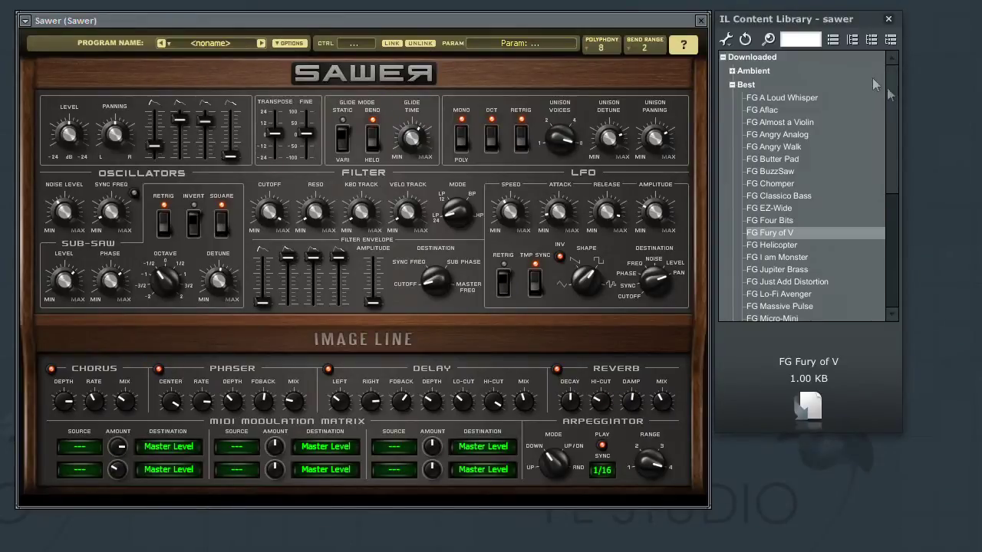
Collapse Best, toggle Ambient, and browse the Online Leads and Percussive patch lists.
mouse_move(887, 94)
left_mouse_down()
mouse_move(897, 221)
mouse_move(892, 77)
left_mouse_up()
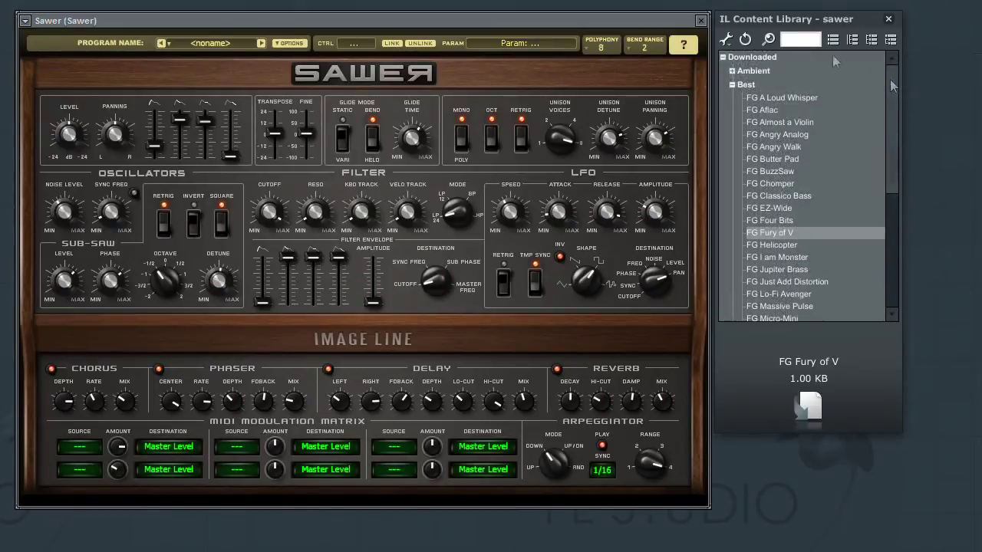
left_click(733, 85)
left_click(732, 71)
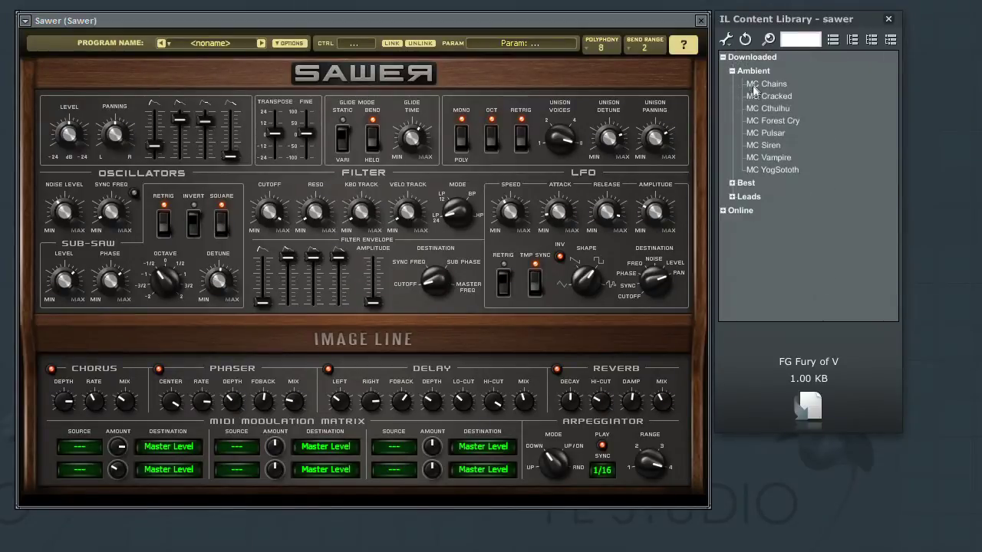
left_click(732, 71)
left_click(722, 112)
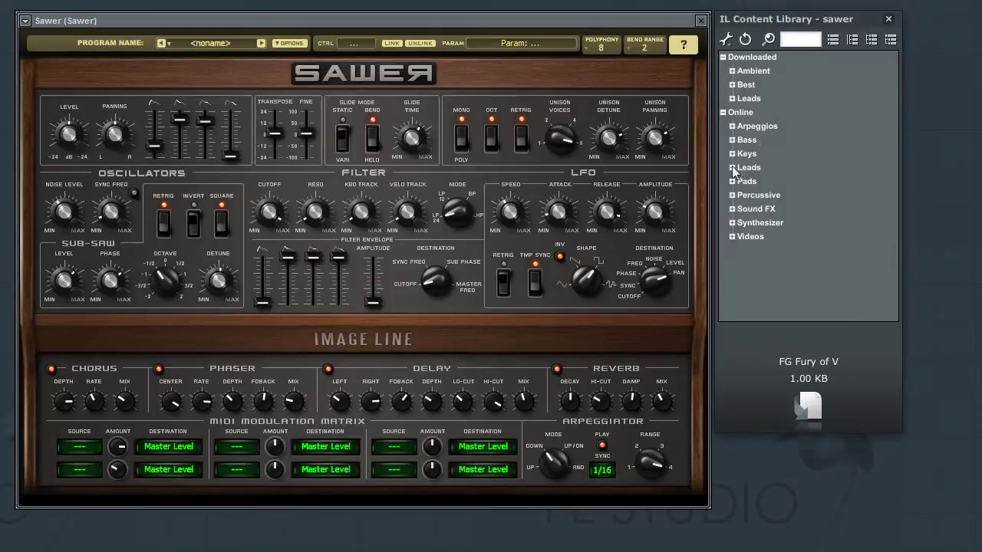
left_click(732, 168)
left_click_drag(887, 166, 888, 256)
left_click(737, 276)
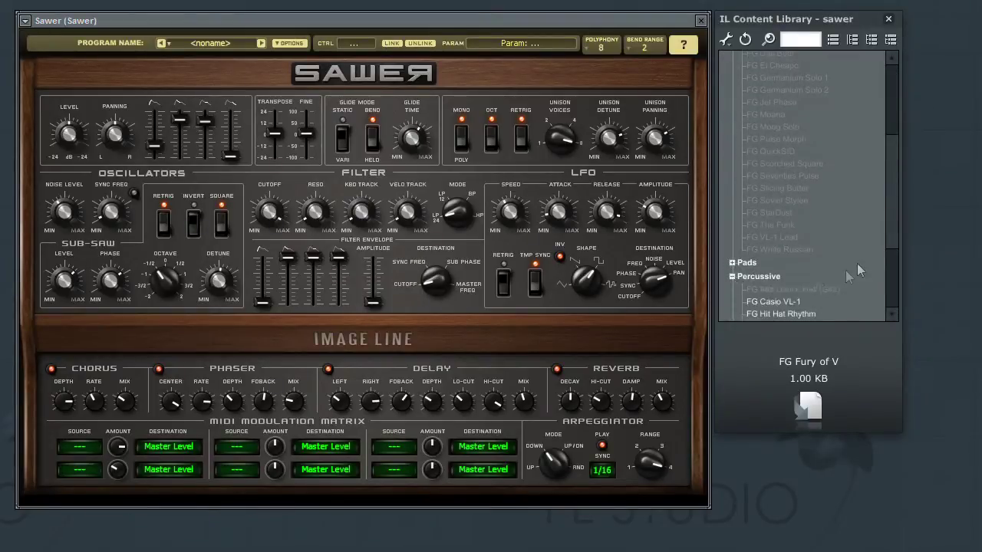
left_click_drag(896, 236, 892, 276)
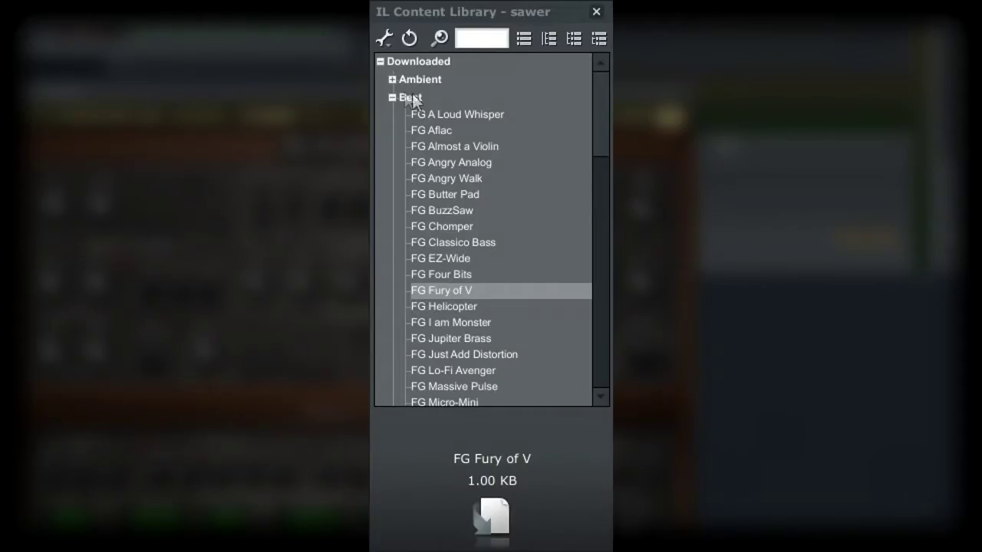
Fold the tree, then reopen it to list downloaded Ambient and Online Arpeggios patches.
left_click(393, 97)
left_click(380, 134)
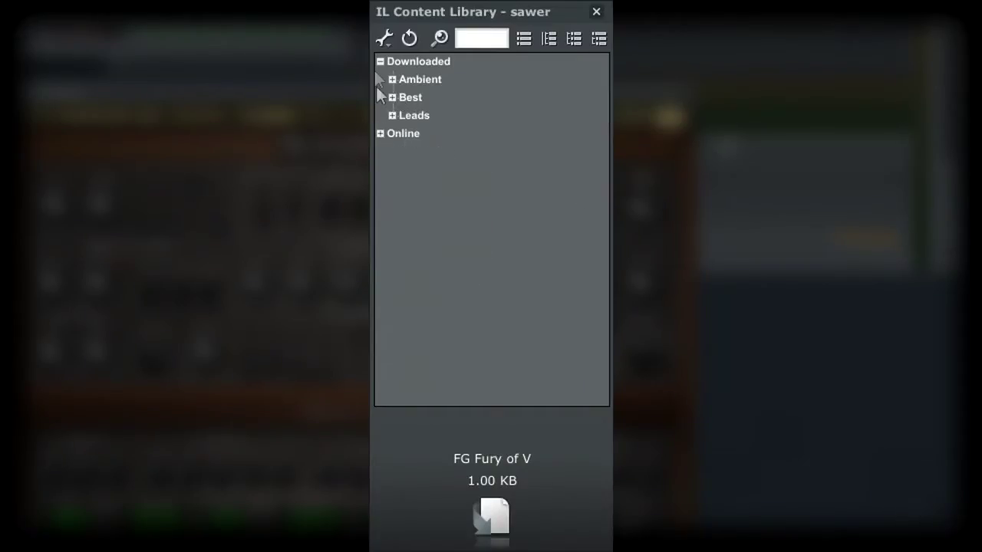
left_click(380, 62)
left_click(412, 63)
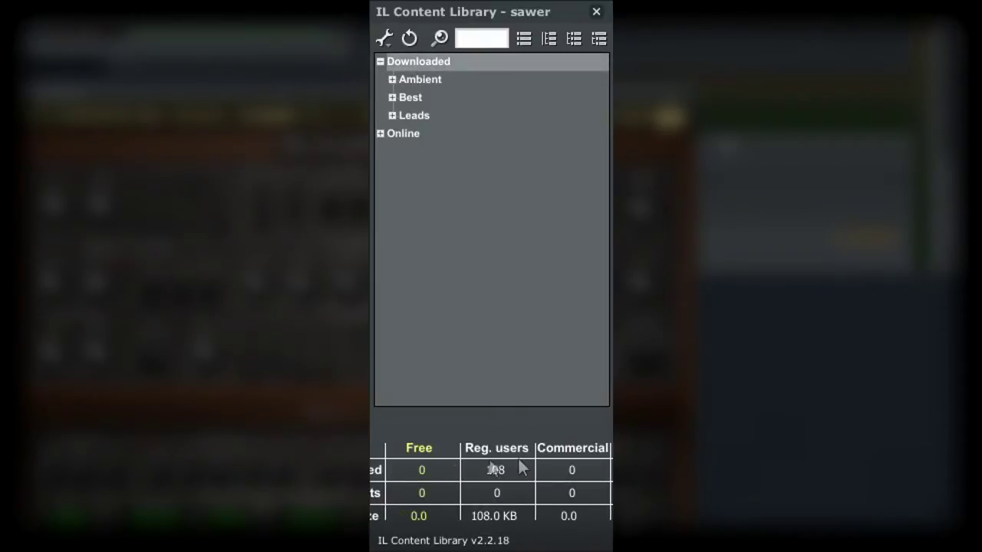
left_click(412, 135)
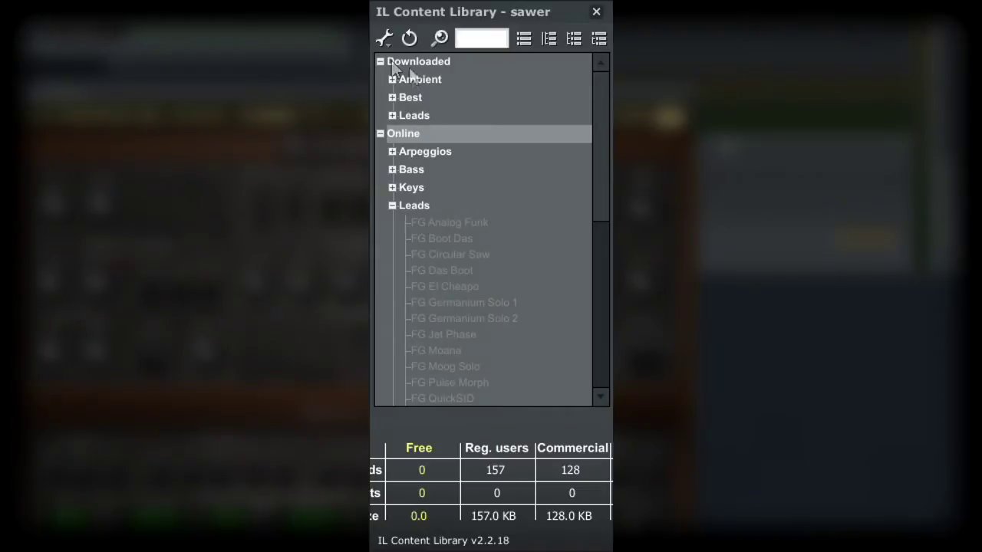
left_click(417, 80)
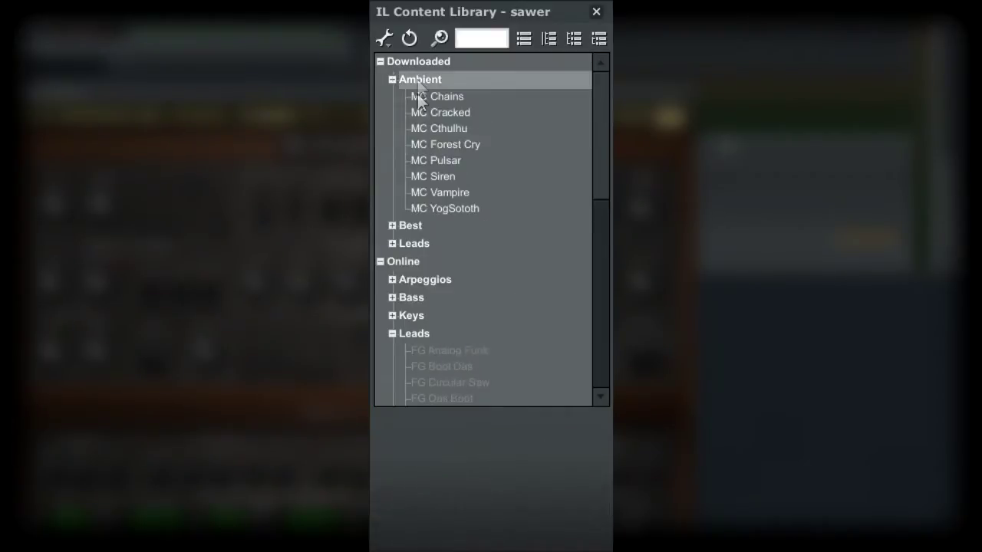
left_click(404, 262)
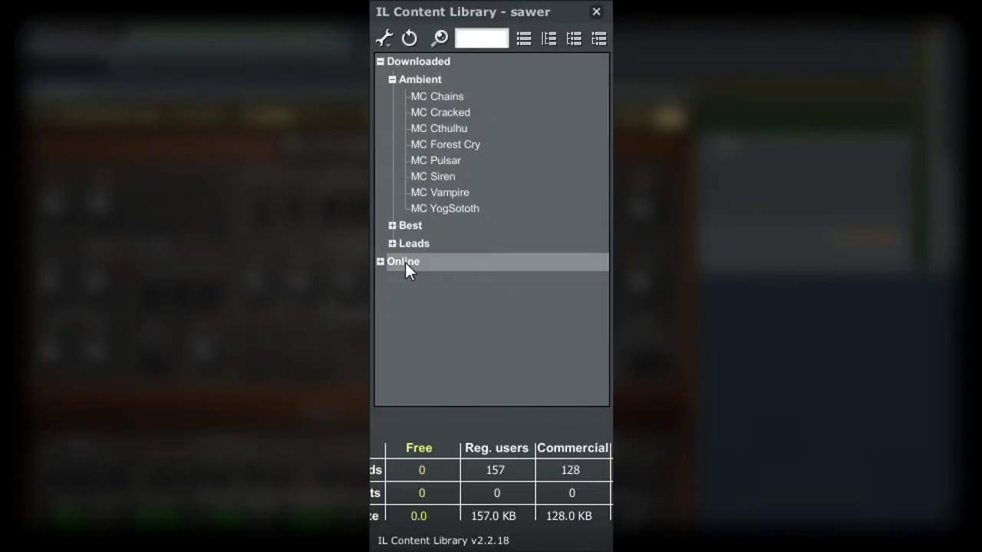
left_click(378, 263)
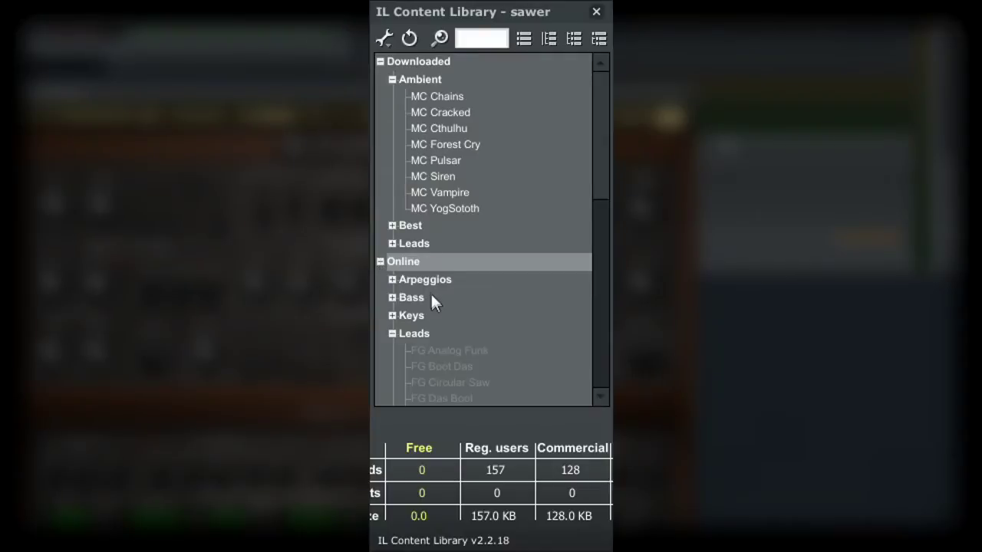
left_click(391, 280)
left_click_drag(602, 130, 546, 94)
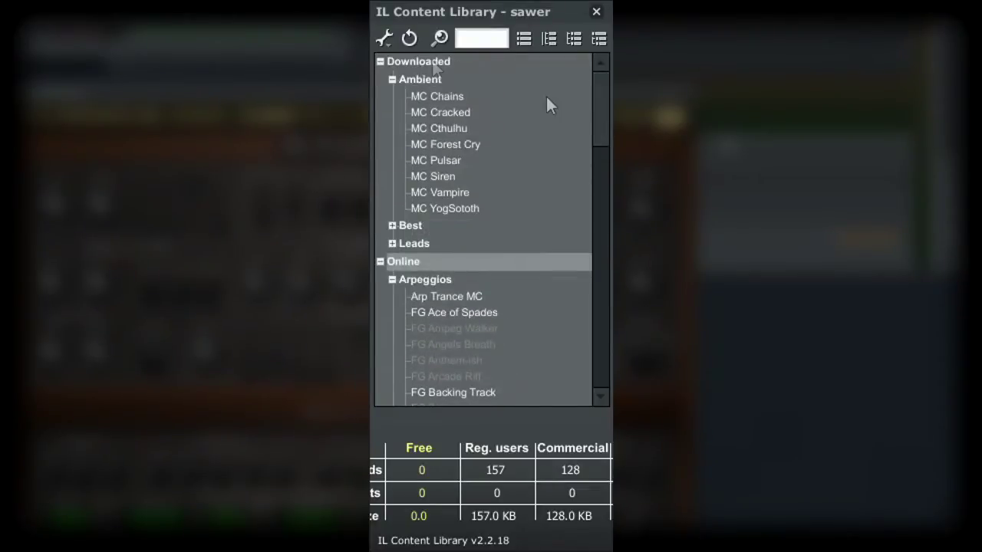
List the downloaded Leads patches and select FG Boogie Oogie Woman after trying FG Angry Analog.
left_click(380, 63)
left_click(380, 63)
left_click(392, 79)
left_click(392, 79)
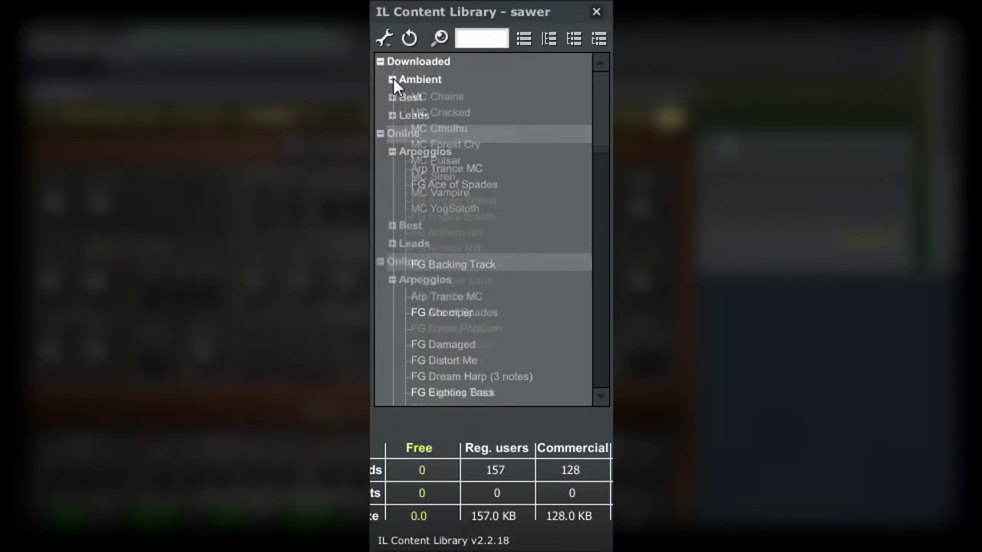
left_click(392, 79)
left_click(390, 115)
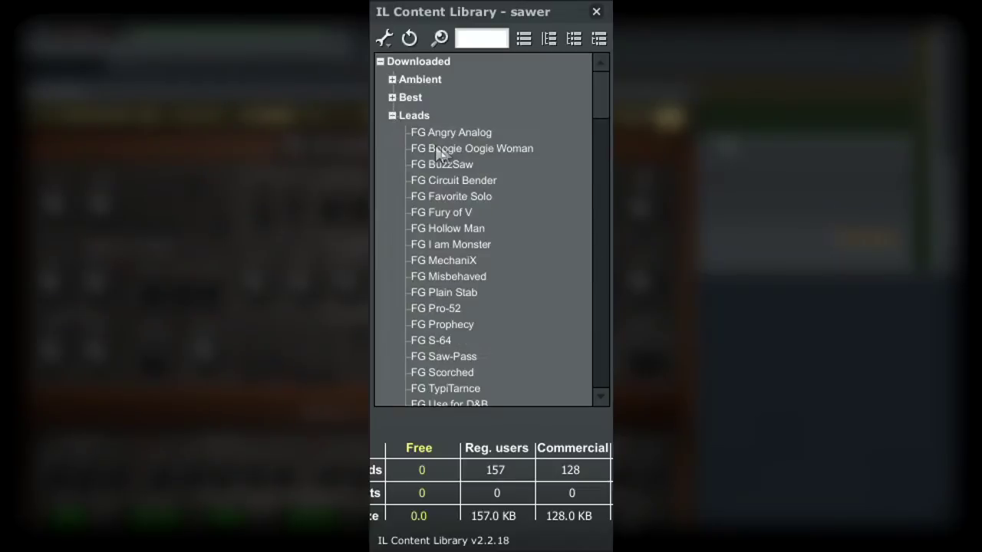
left_click(452, 137)
left_click(506, 151)
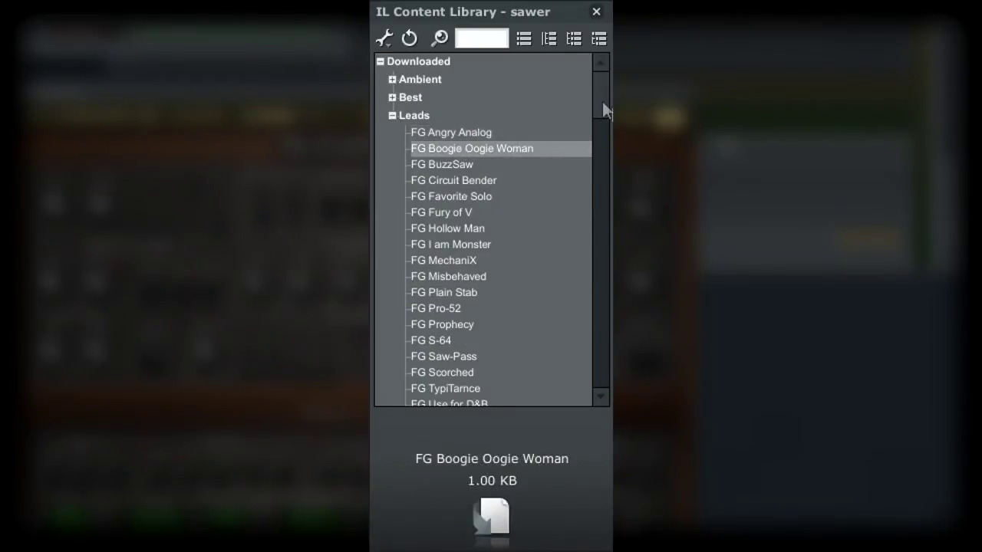
scroll(601, 101, "down", 3)
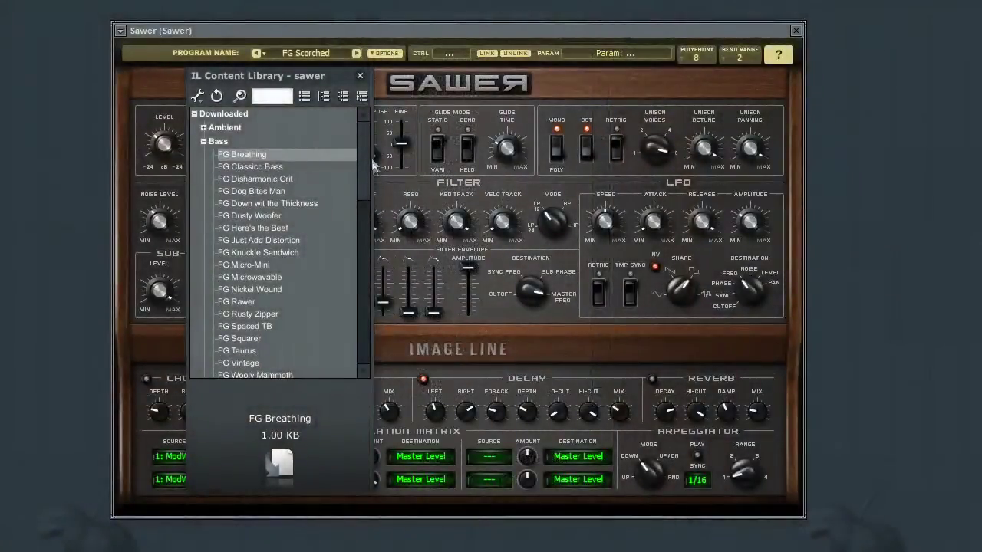
Collapse the downloaded Bass list and toggle the Online Bass patches open and closed.
mouse_move(369, 152)
left_mouse_down()
mouse_move(363, 163)
mouse_move(365, 153)
left_mouse_up()
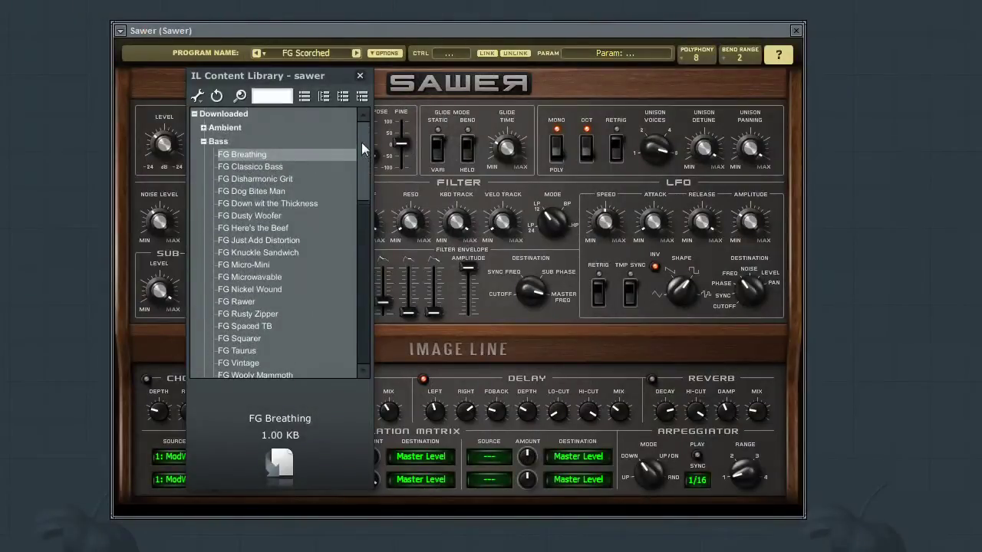
left_click(203, 141)
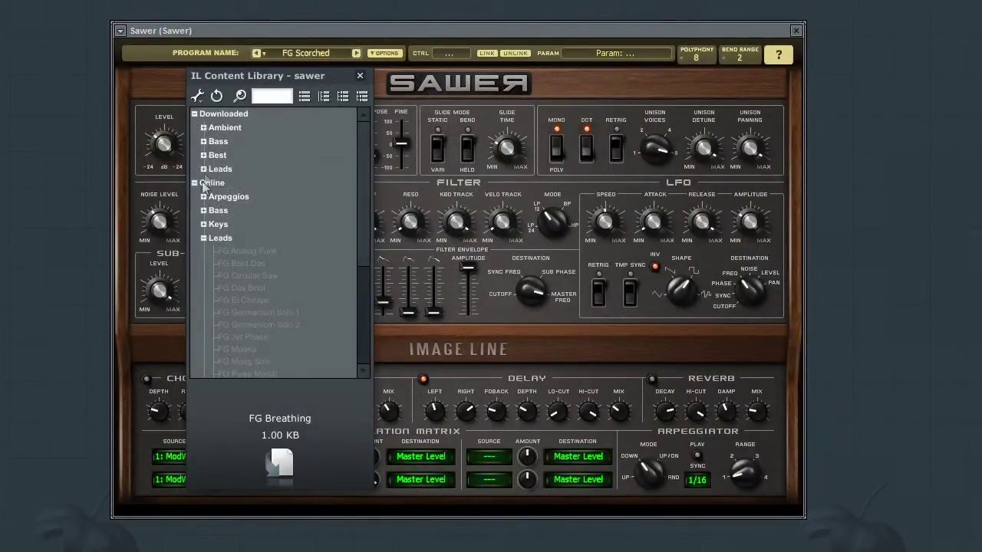
left_click(203, 210)
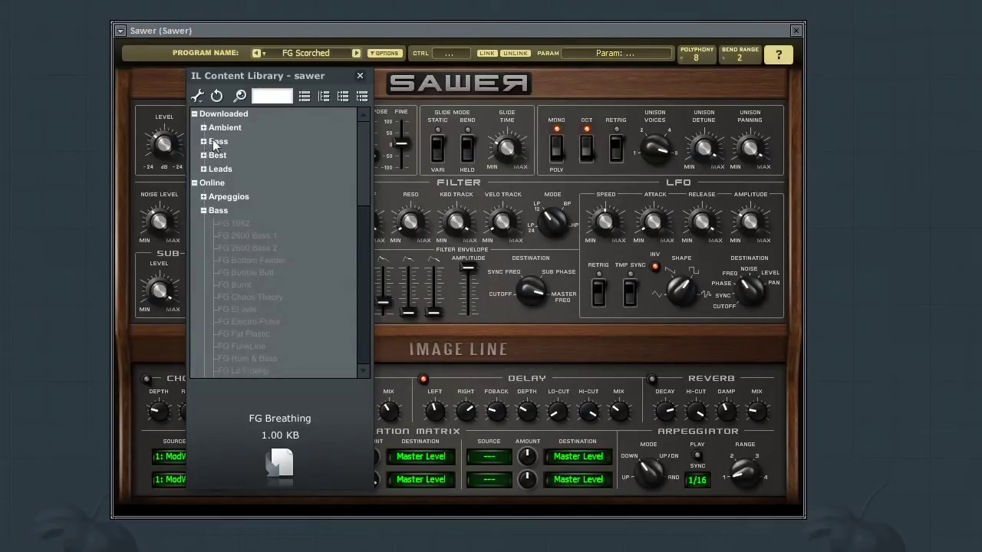
left_click(204, 210)
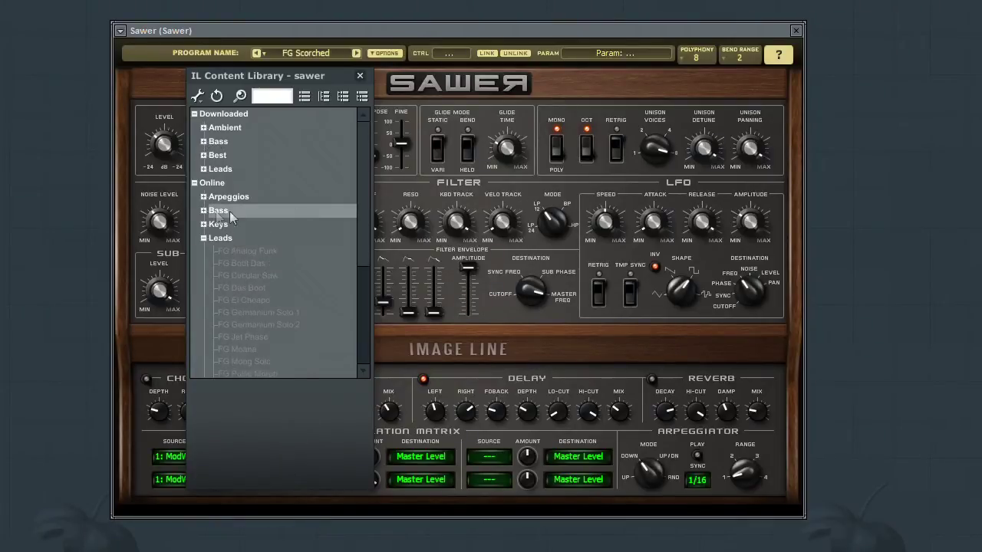
left_click(203, 211)
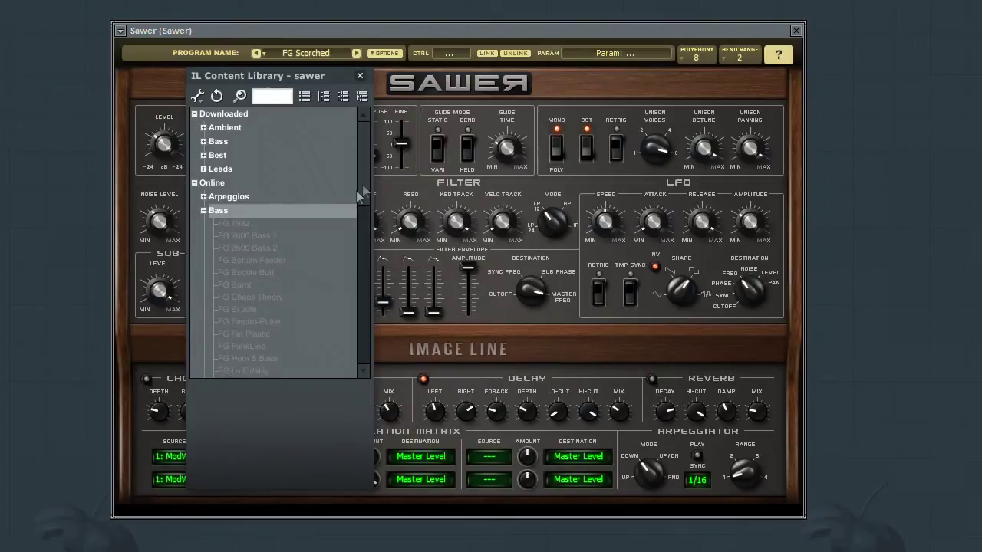
left_click_drag(366, 188, 299, 187)
left_click(204, 207)
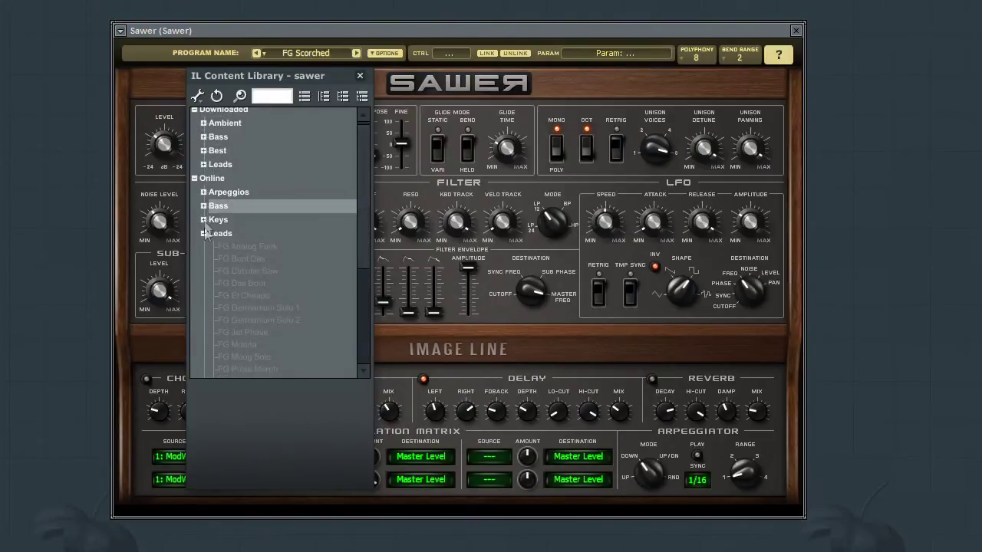
List Online Keys, select FG Circus Freak, and move the download progress window aside.
left_click(204, 220)
left_click(257, 268)
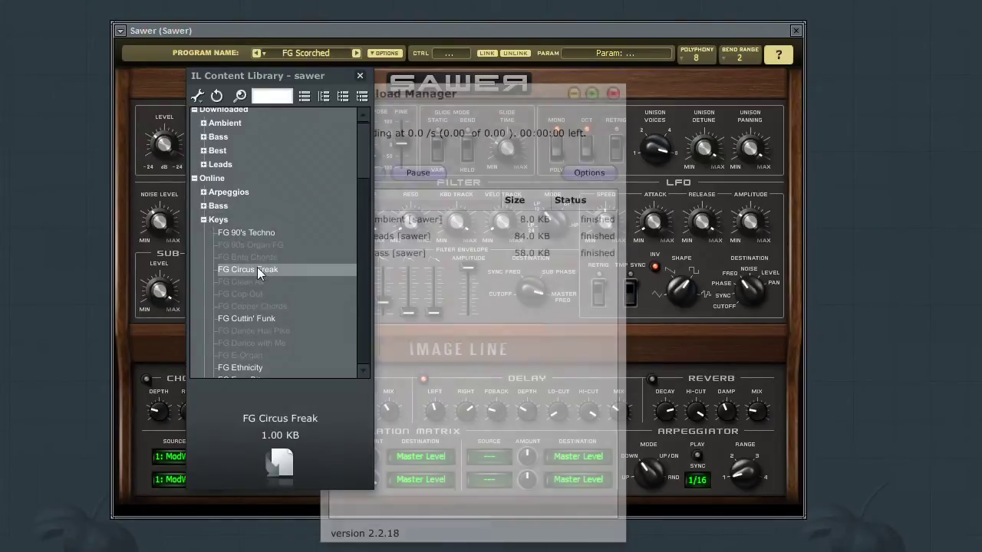
left_click_drag(467, 91, 524, 74)
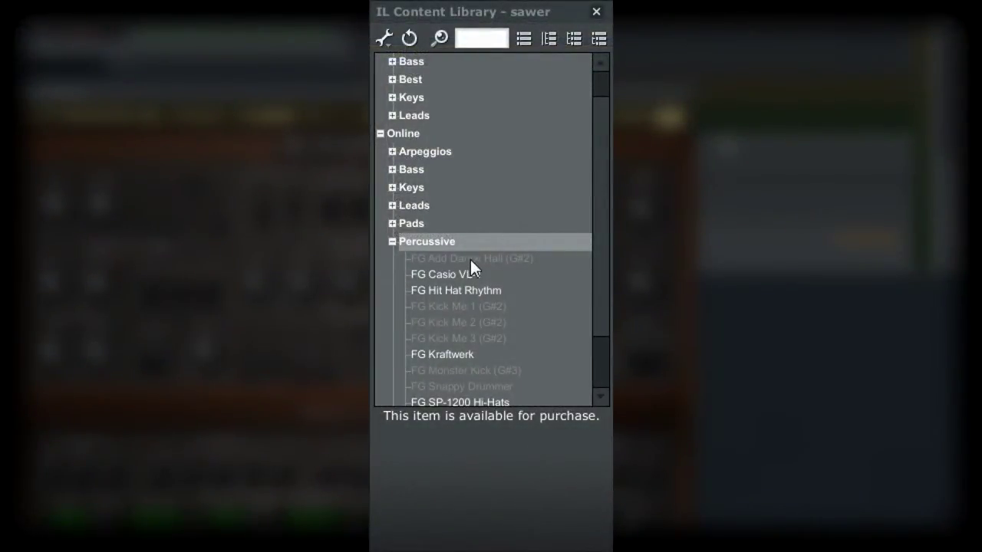
Select the FG Add Dance Hall (G#2) patch under Online > Percussive to view its details.
left_click(470, 259)
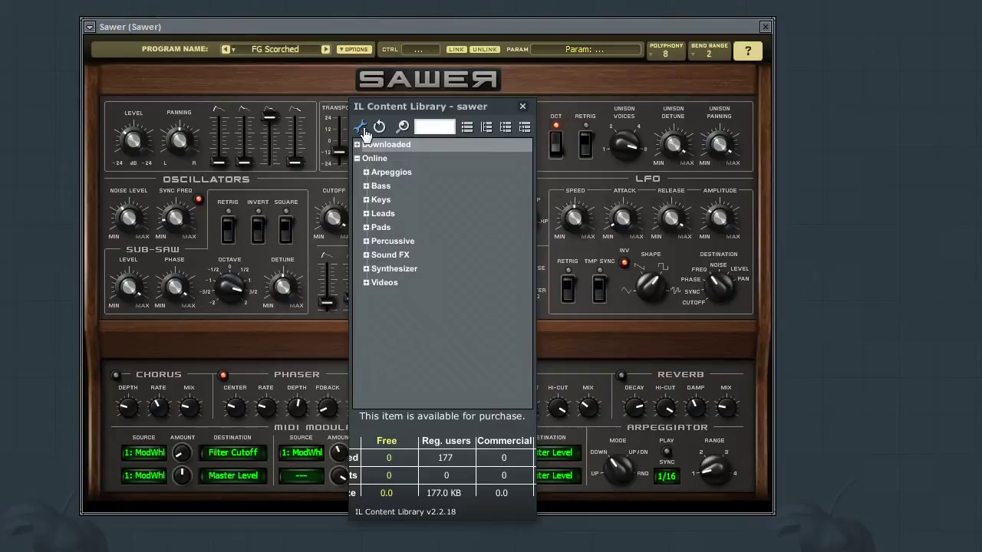
Refresh the content library list and switch its items to Huge size.
left_click(360, 127)
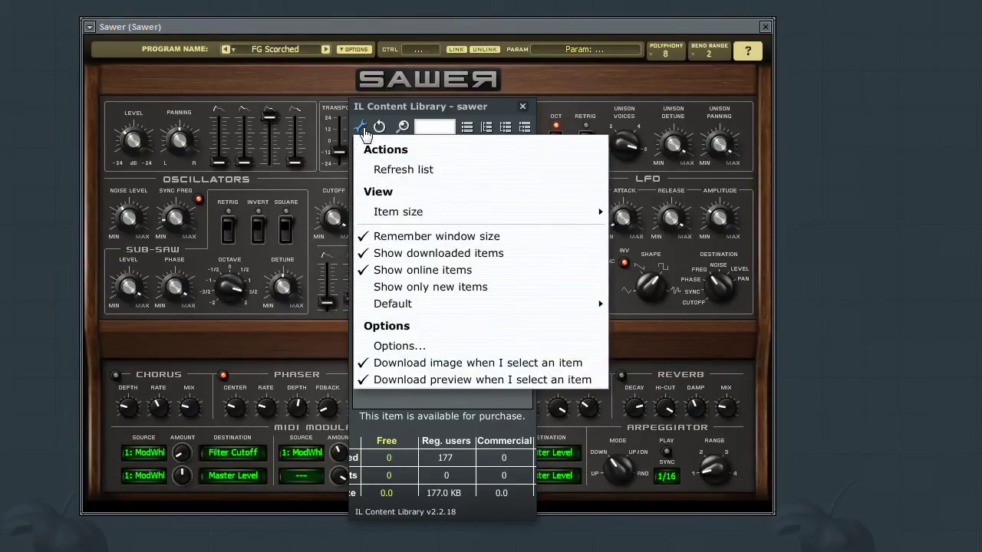
left_click(398, 172)
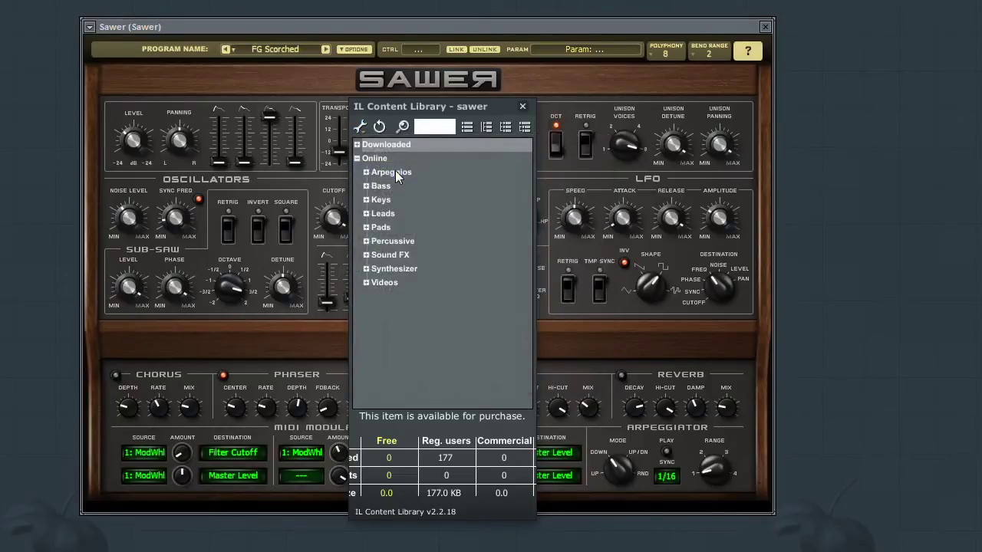
left_click(362, 128)
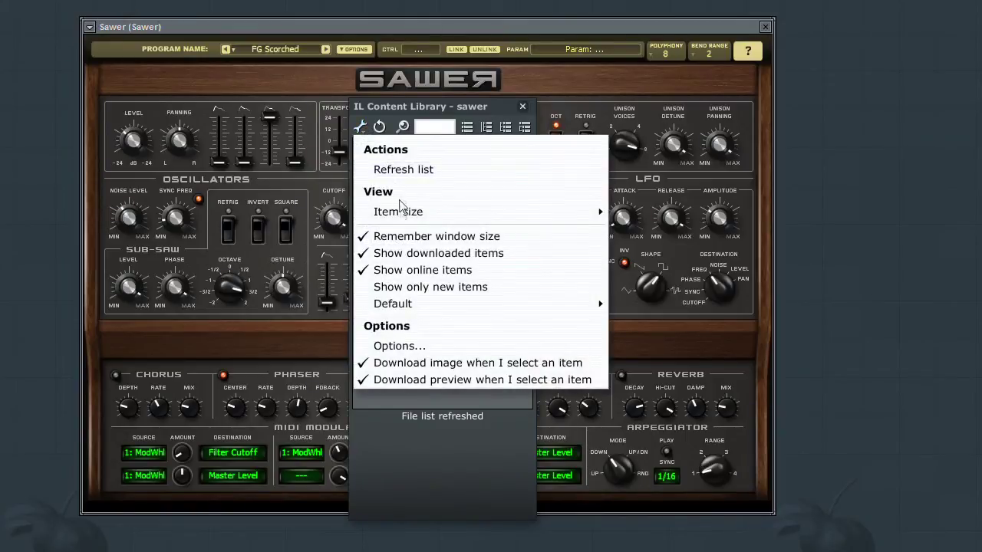
mouse_move(401, 213)
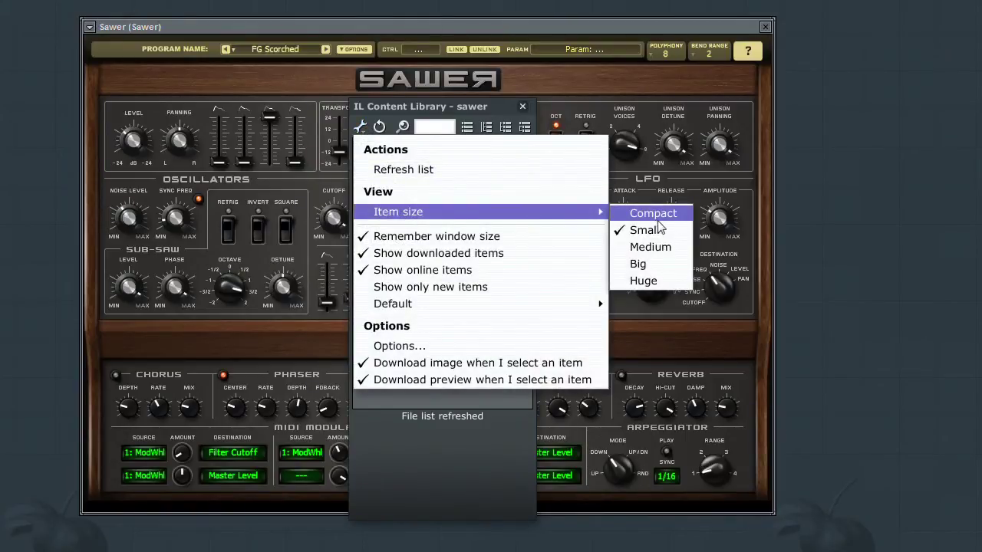
left_click(648, 279)
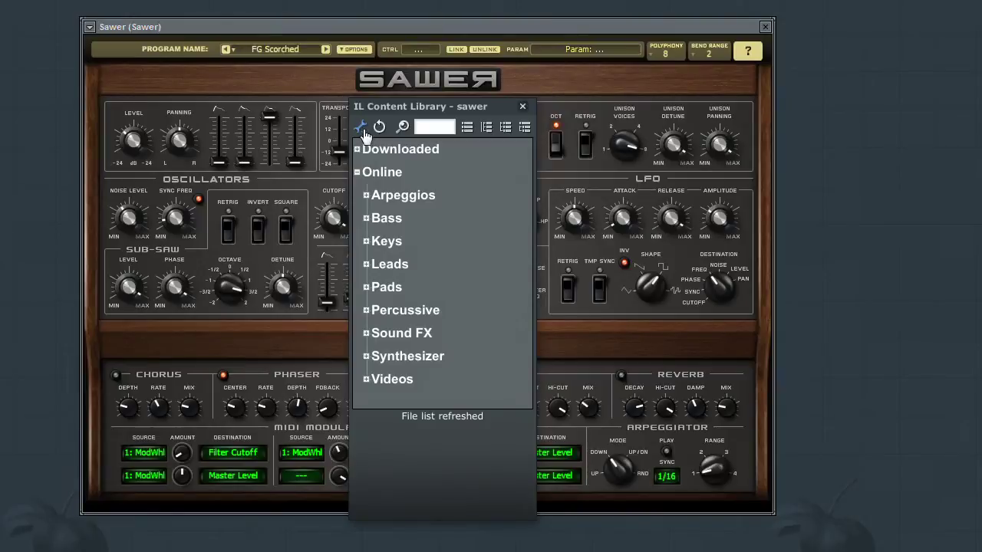
Shrink the library items to a smaller size and open the storage Locations options.
left_click(362, 128)
mouse_move(388, 214)
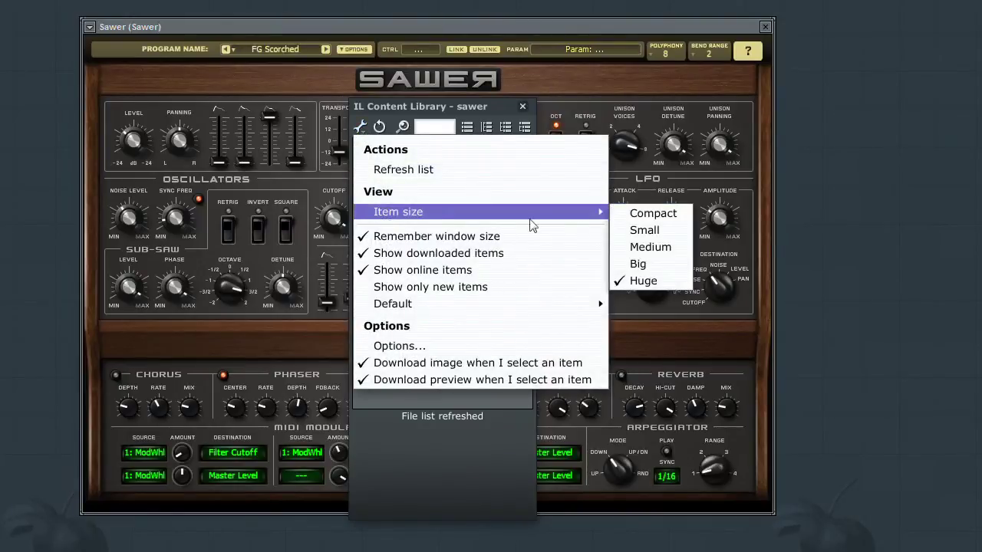
left_click(629, 243)
left_click(362, 129)
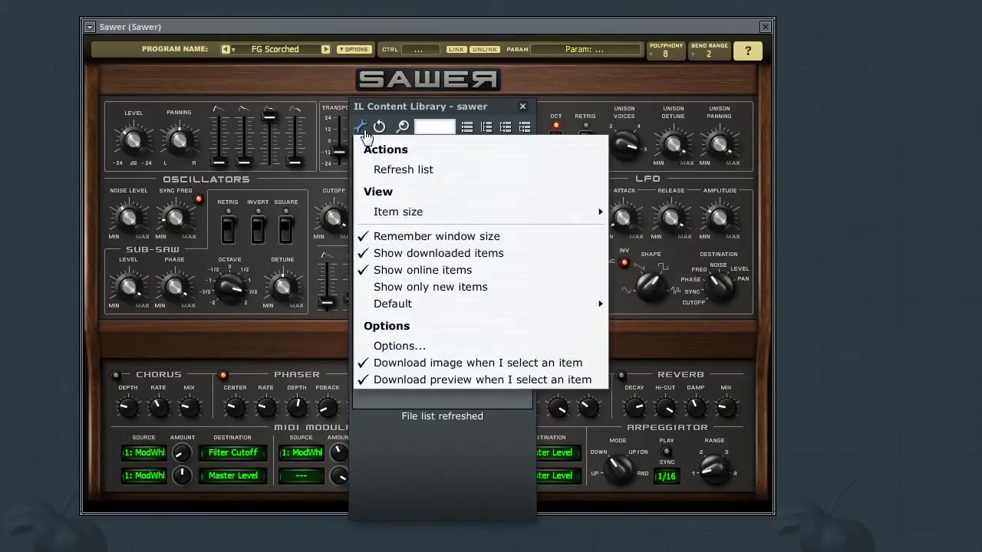
left_click(402, 346)
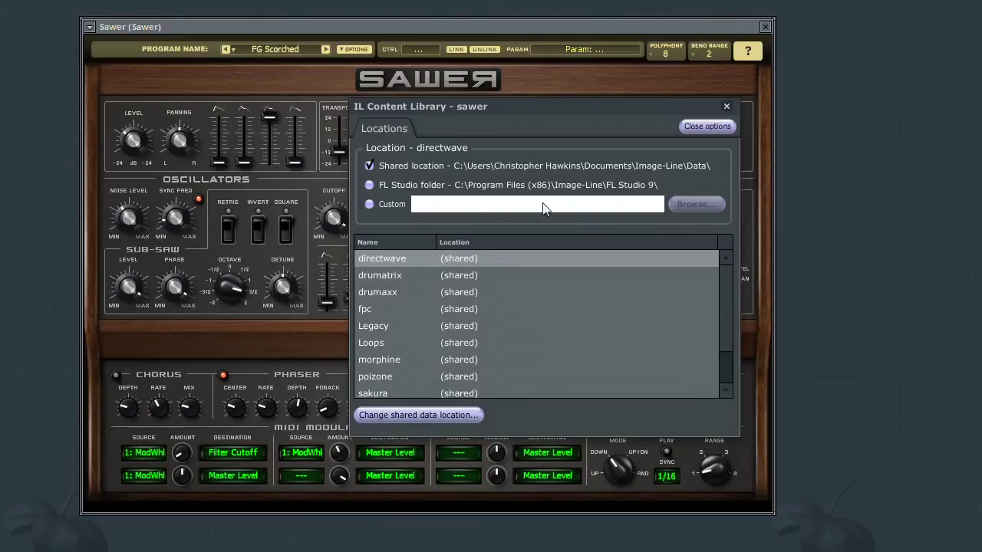
left_click(401, 277)
left_click(392, 293)
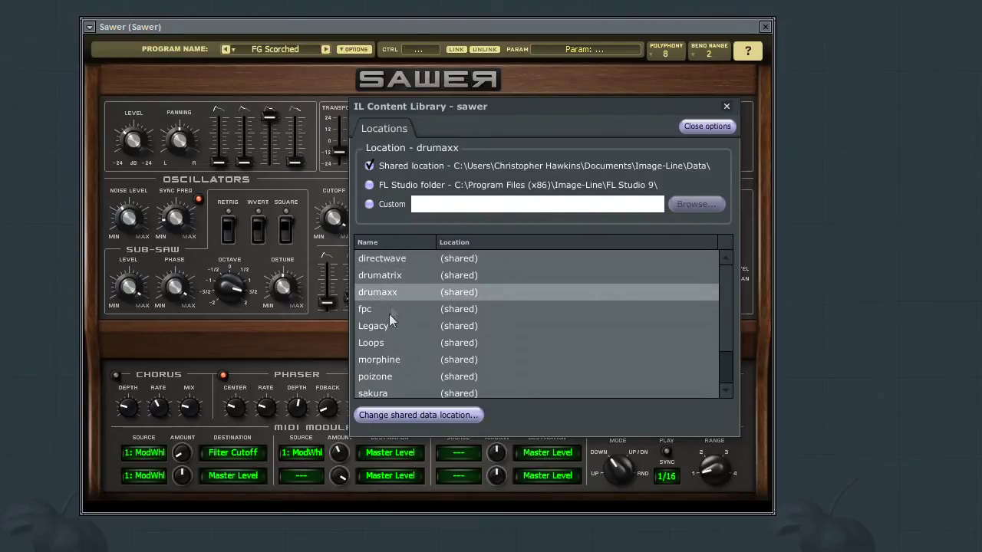
left_click(384, 314)
left_click(381, 325)
left_click(383, 343)
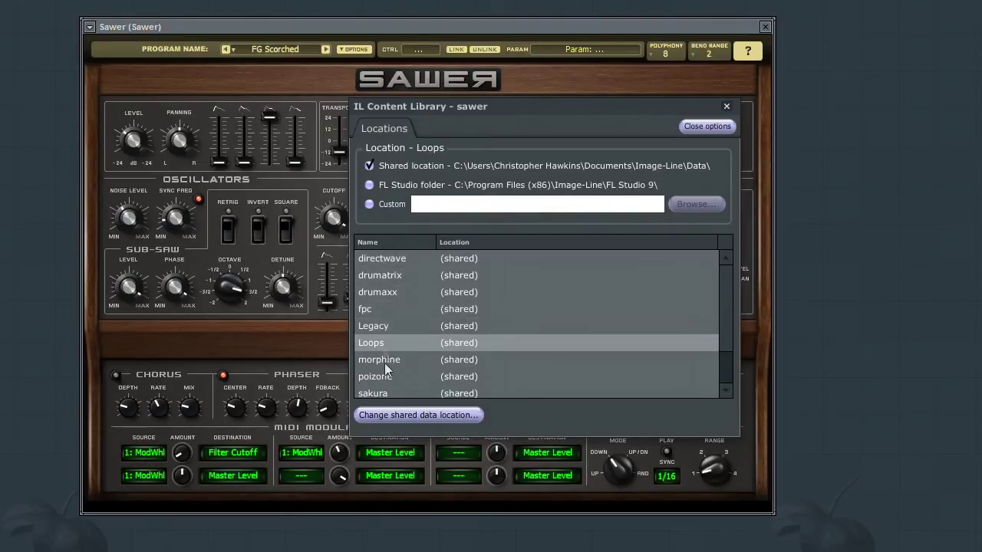
left_click(383, 361)
left_click(385, 377)
left_click(386, 393)
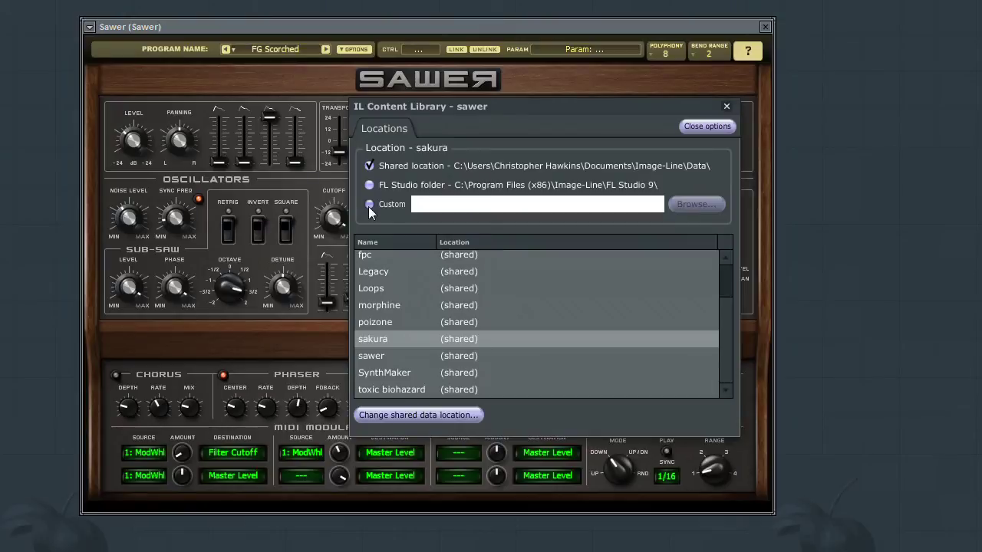
left_click(465, 307)
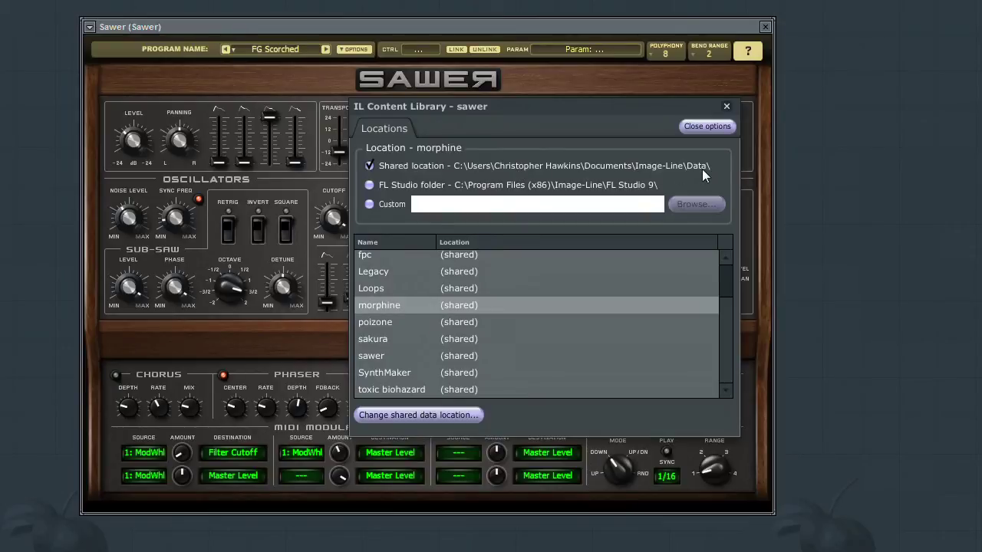
left_click(726, 108)
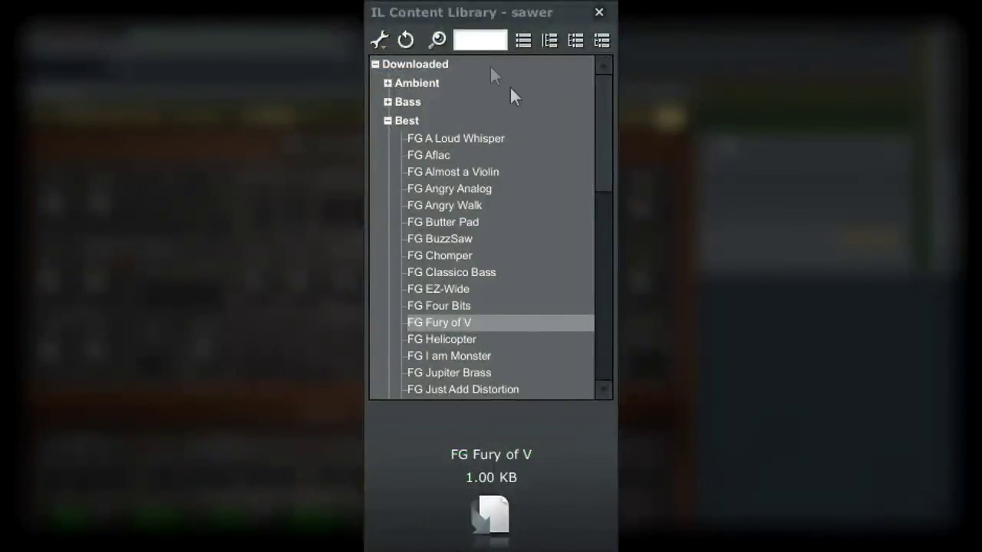
Collapse the downloaded Best category and search the content library for 'Leads'.
left_click(388, 121)
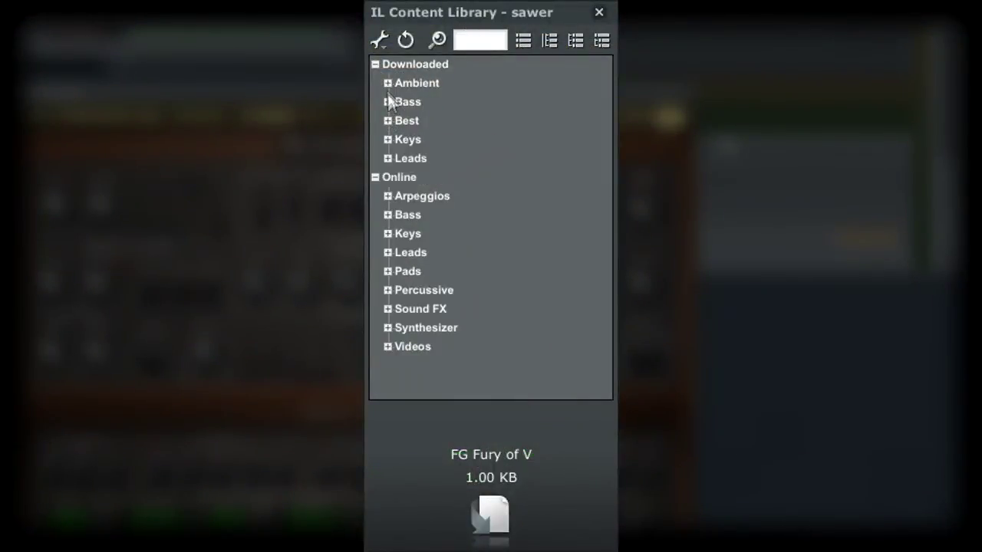
left_click(469, 40)
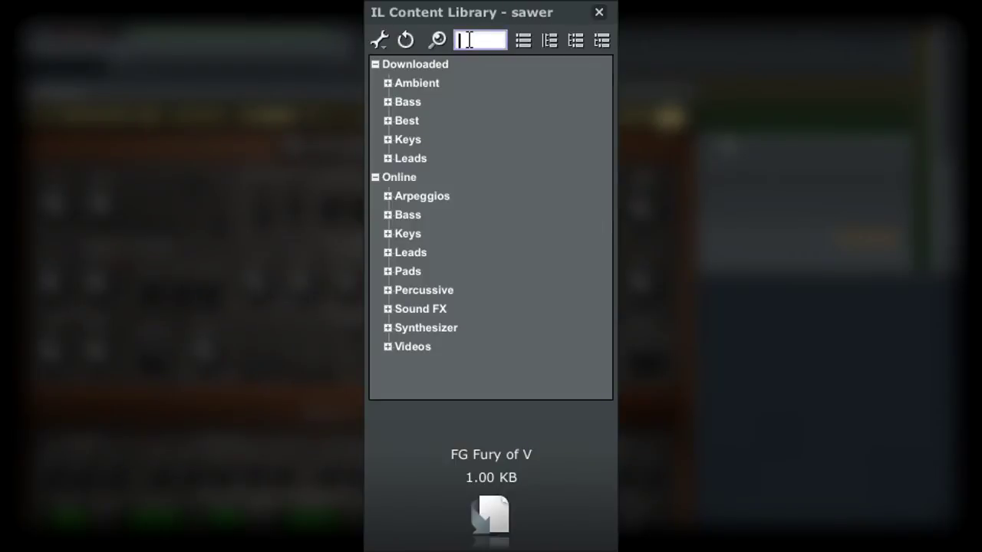
type("Lea")
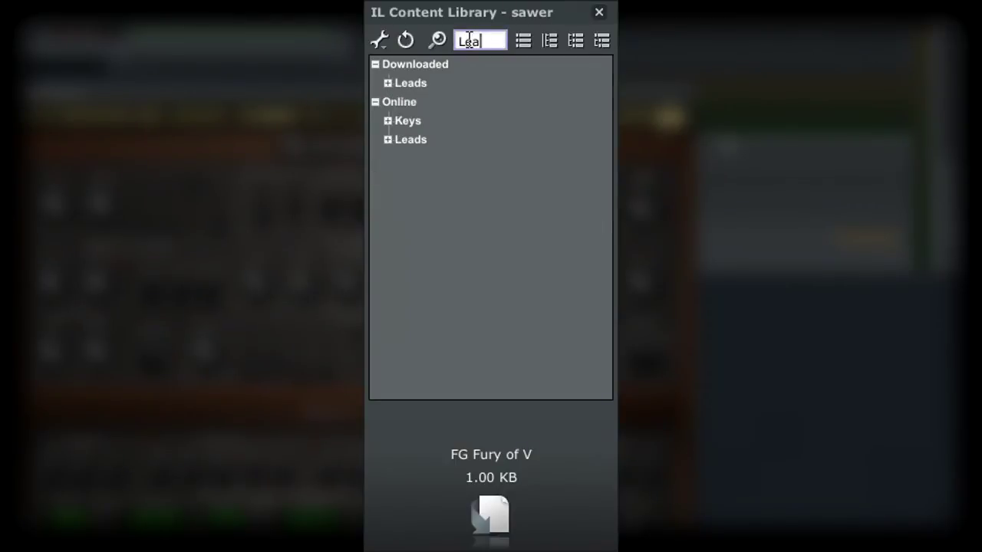
type("ds")
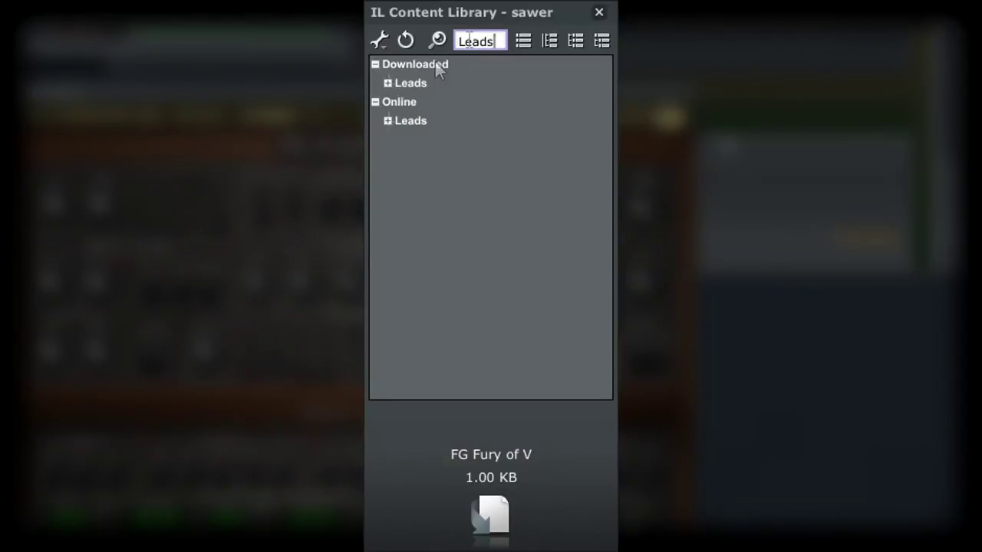
Expand Online > Leads and use the tree level buttons to show all Leads presets.
left_click(388, 120)
left_click_drag(601, 125, 598, 101)
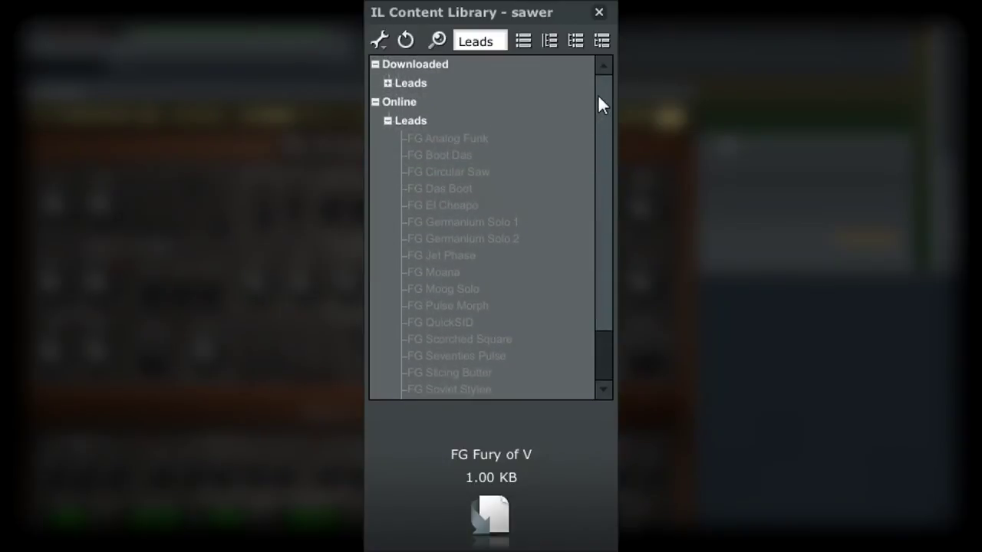
left_click(522, 41)
left_click(548, 41)
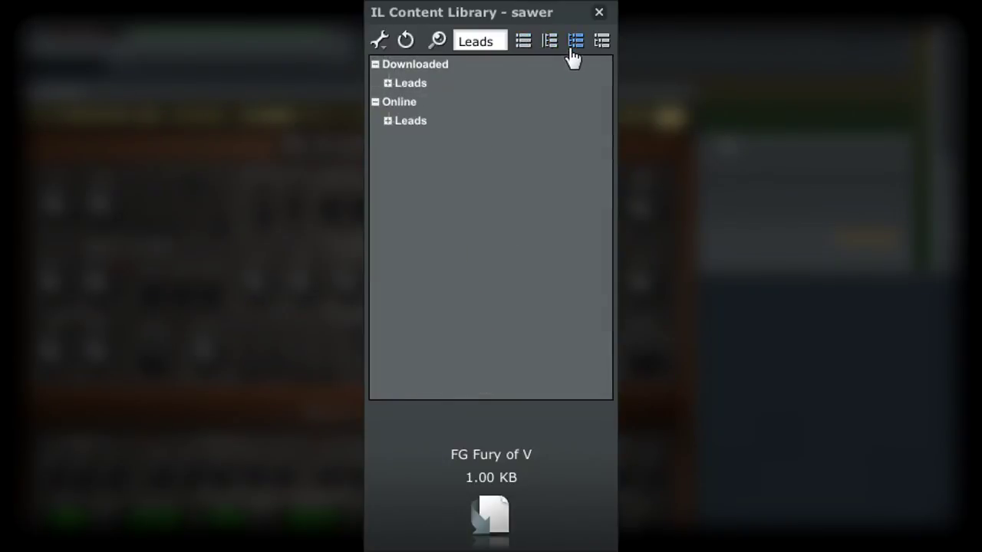
left_click(601, 43)
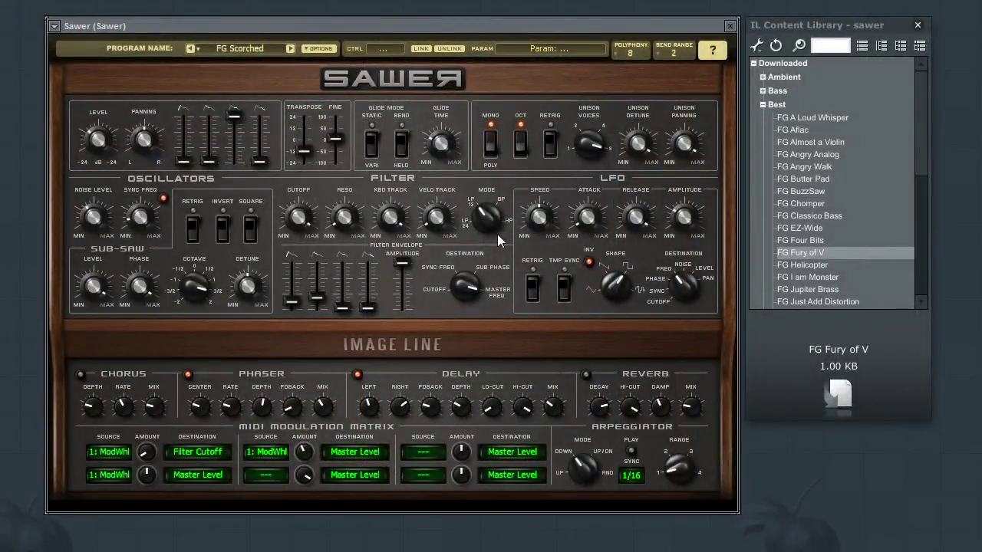
Collapse Best, expand downloaded Ambient and select the MC Forest Cry patch.
scroll(920, 98, "down", 1)
left_click_drag(920, 97, 917, 76)
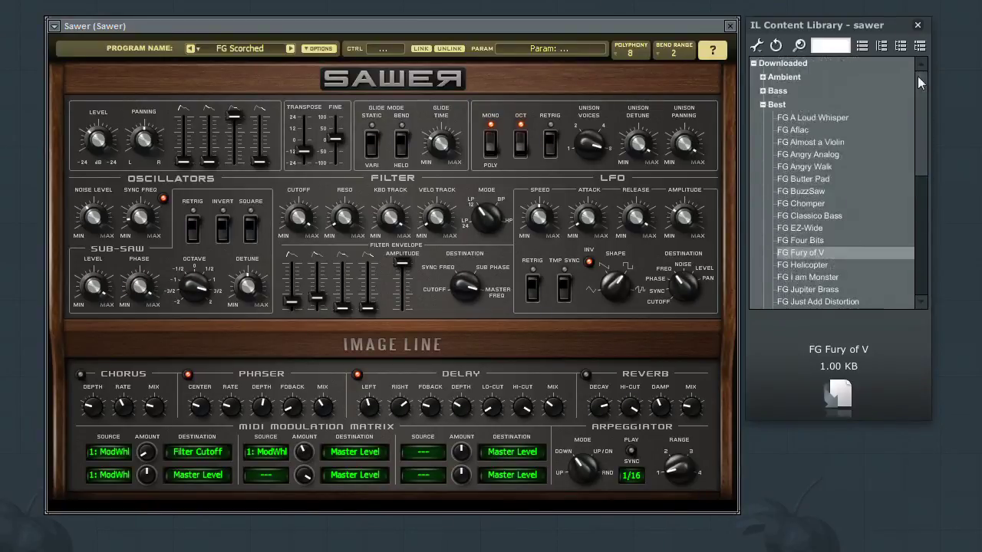
left_click(762, 104)
left_click(762, 78)
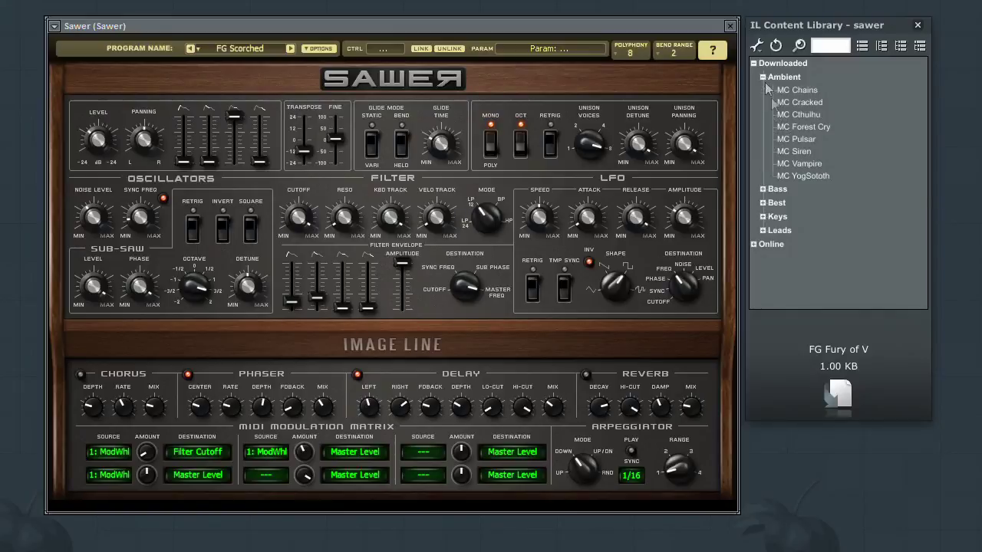
left_click(804, 126)
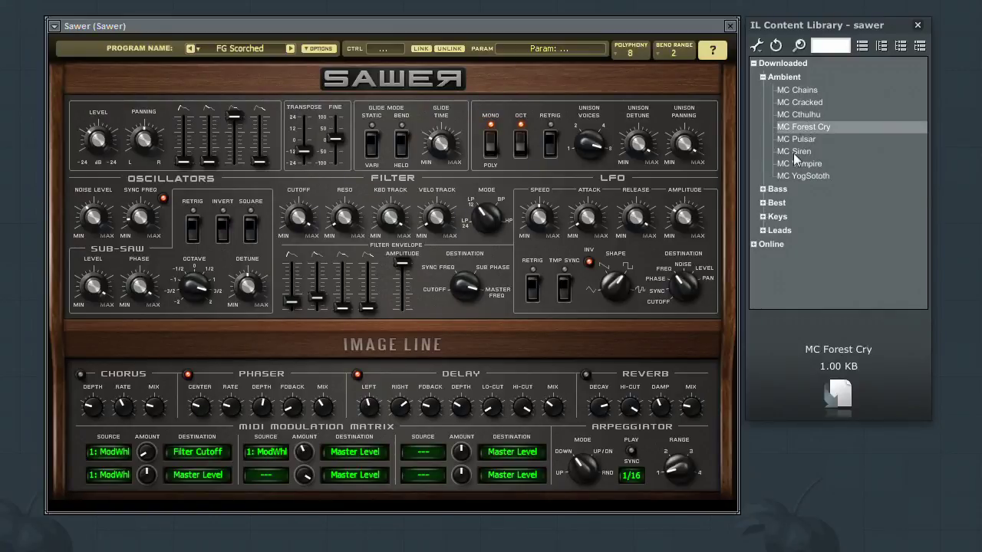